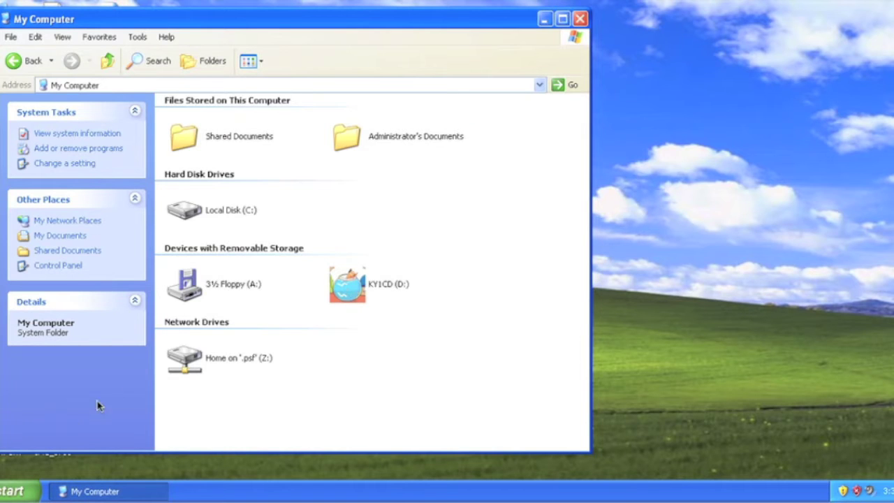
Search the web for 'behrman house' and open the Behrman House homepage.
{"action": "left_click", "coordinate": [13, 493]}
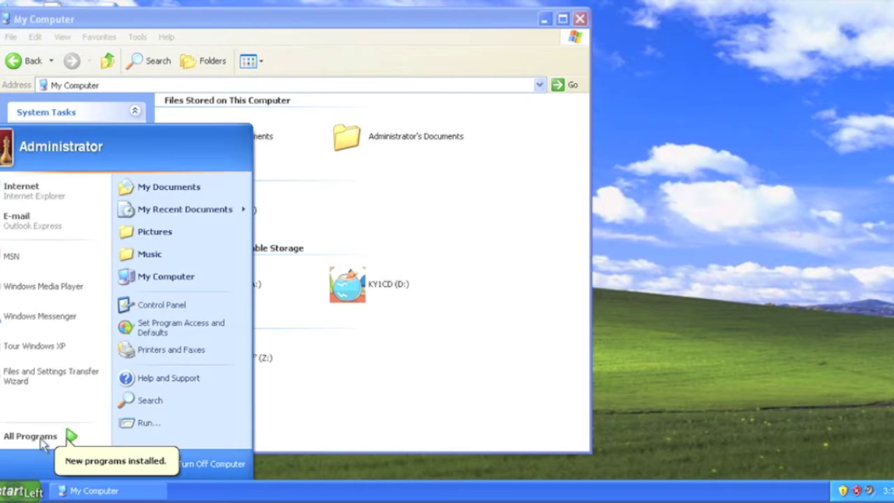
{"action": "left_click", "coordinate": [62, 193]}
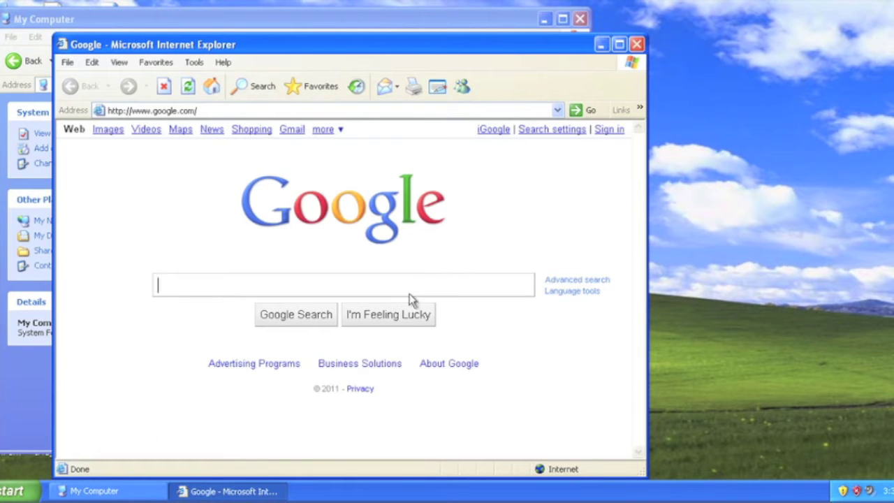
{"action": "type", "text": "be"}
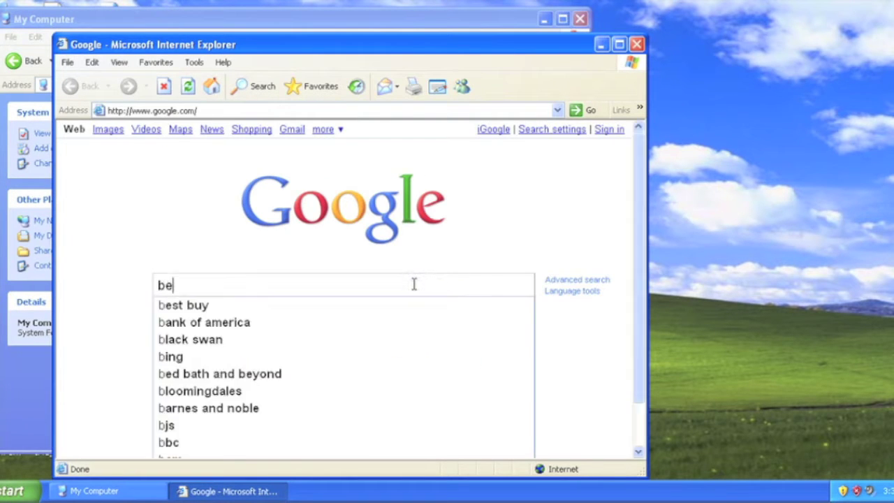
{"action": "type", "text": "hrman house"}
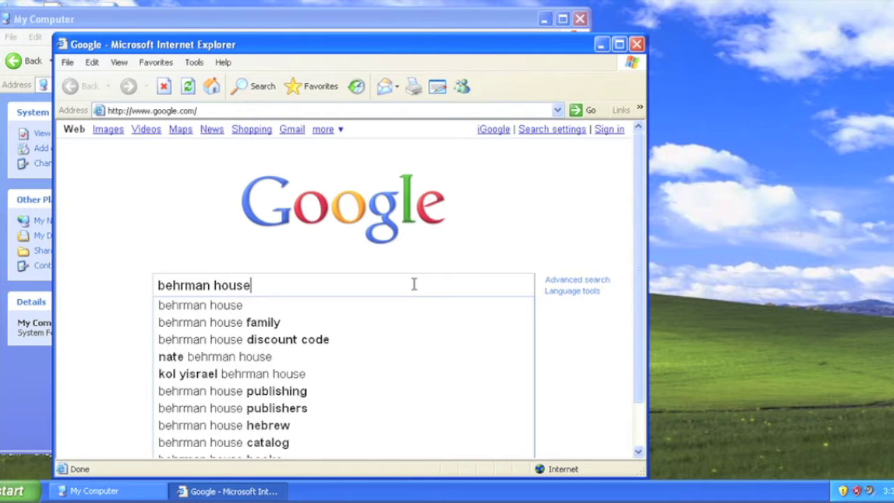
{"action": "key", "text": "Return"}
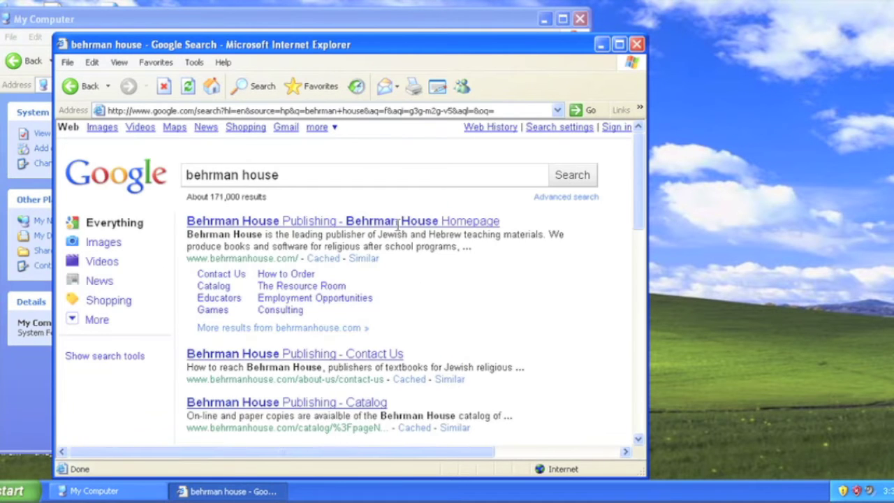
{"action": "left_click", "coordinate": [398, 222]}
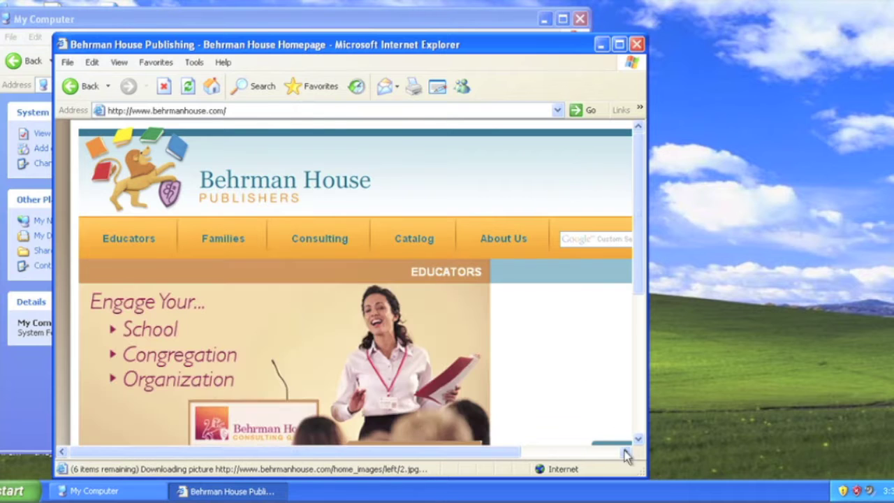
Close the browser and select the KY1CD (D:) drive to start Kol Yisrael 1.
{"action": "left_click_drag", "start_coordinate": [642, 471], "coordinate": [828, 482]}
{"action": "left_click", "coordinate": [816, 44]}
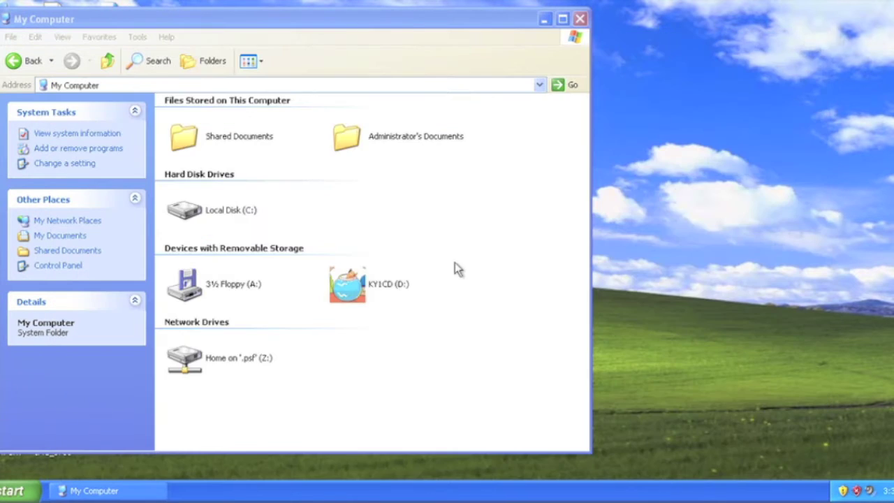
{"action": "left_click", "coordinate": [347, 284]}
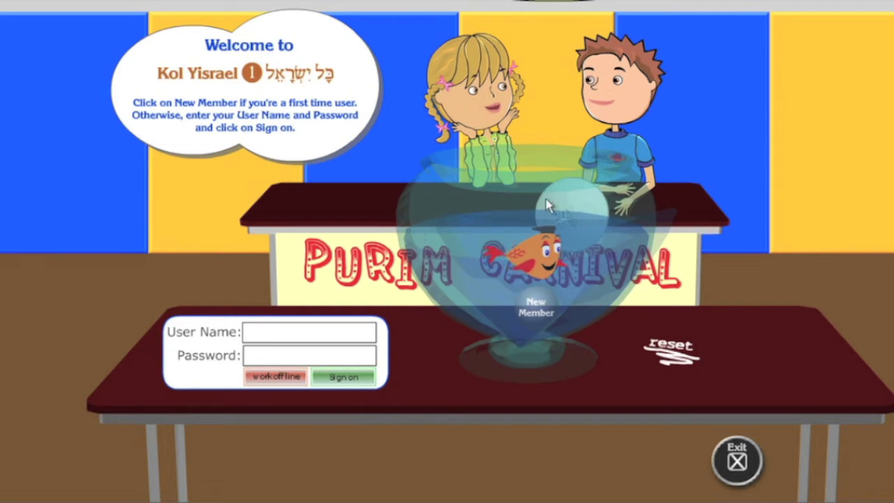
Start a New Member registration and submit the disc's serial number, resubmitting it when rejected.
{"action": "left_click", "coordinate": [531, 306]}
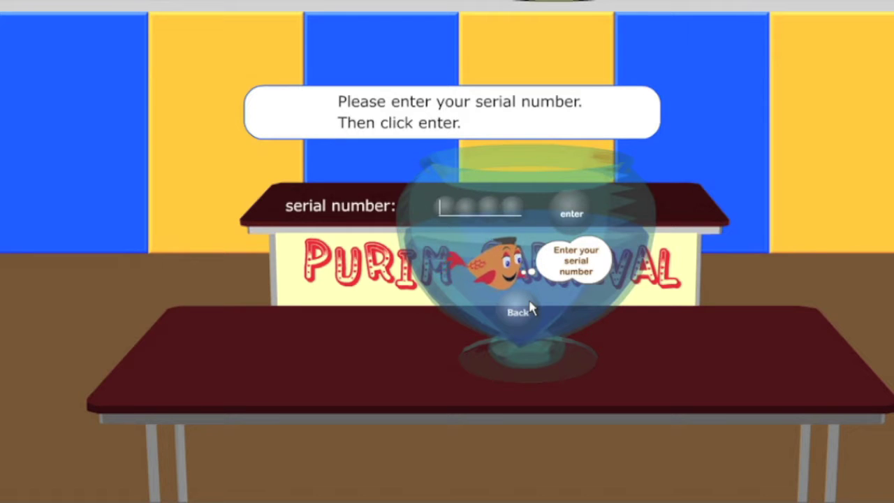
{"action": "type", "text": "123456"}
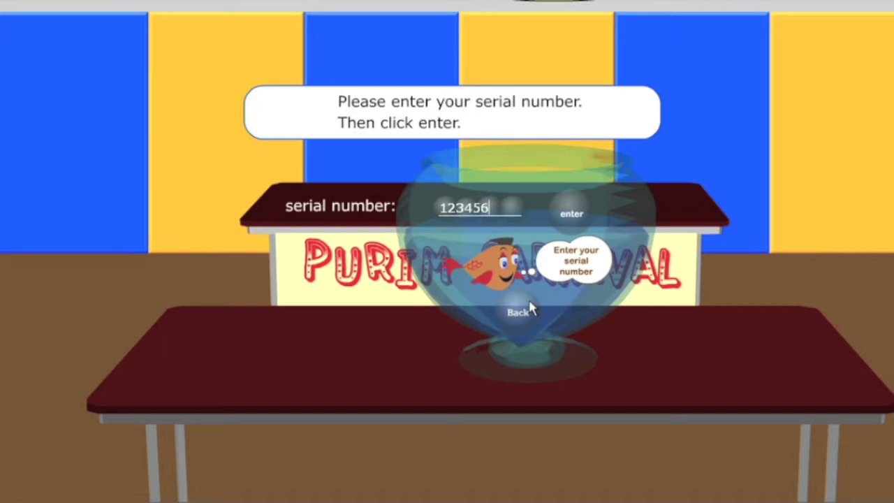
{"action": "left_click", "coordinate": [571, 216]}
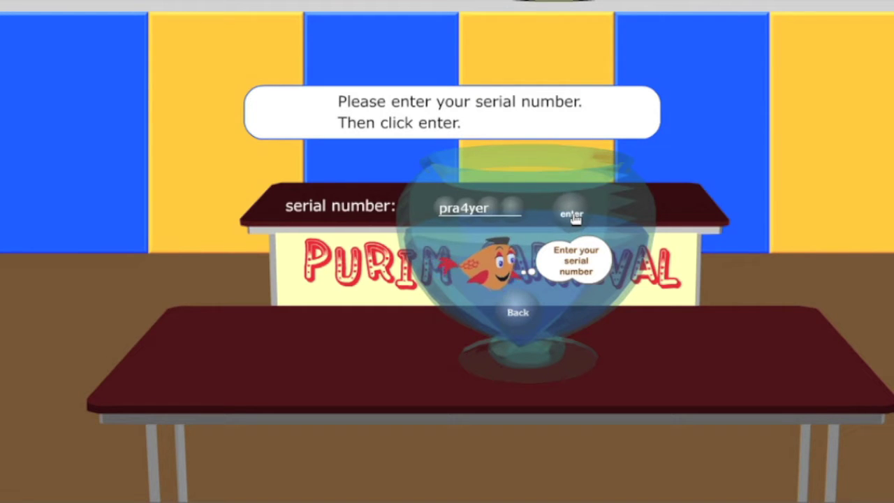
{"action": "left_click", "coordinate": [572, 215]}
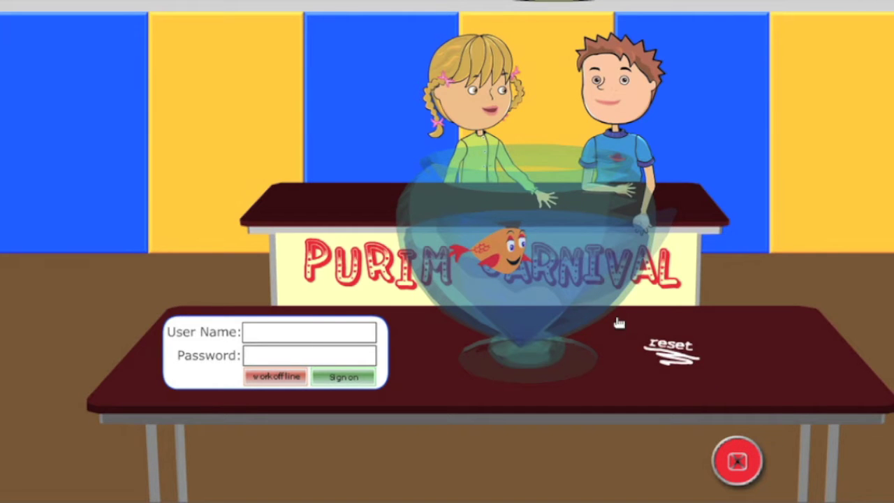
Quit Kol Yisrael 1 and show the Control Panel in Classic View.
{"action": "left_click", "coordinate": [317, 283]}
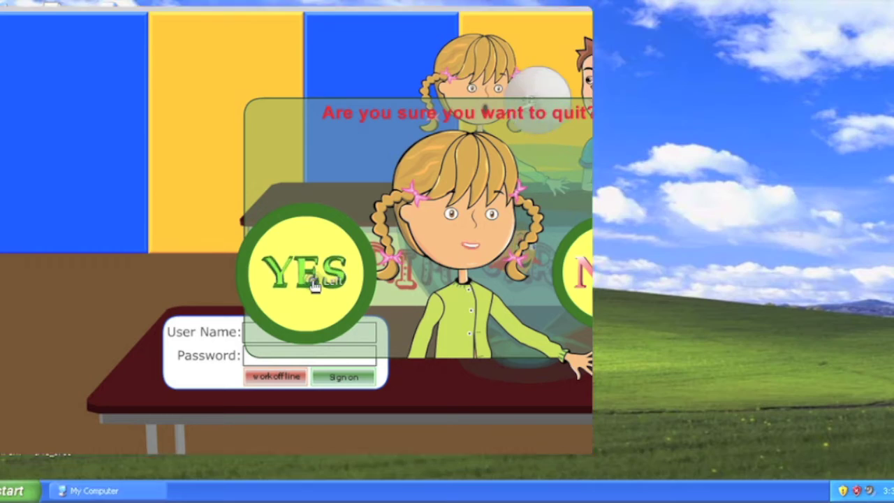
{"action": "left_click", "coordinate": [20, 491]}
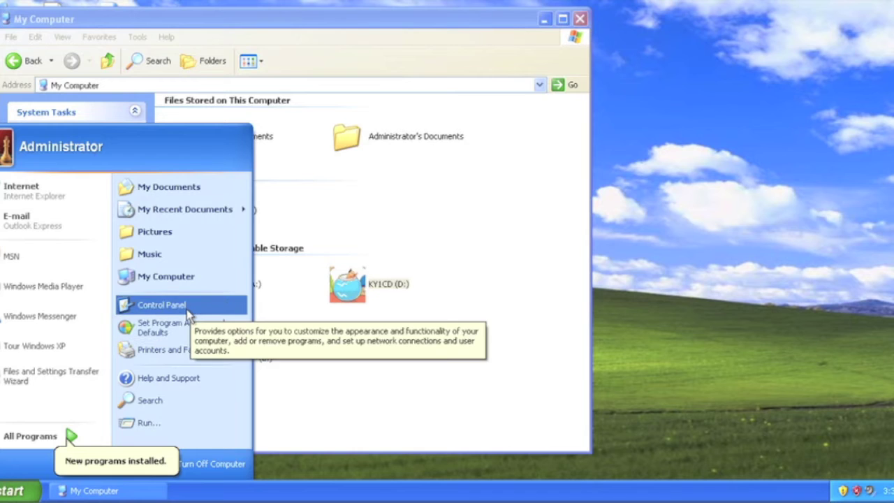
{"action": "left_click", "coordinate": [161, 305]}
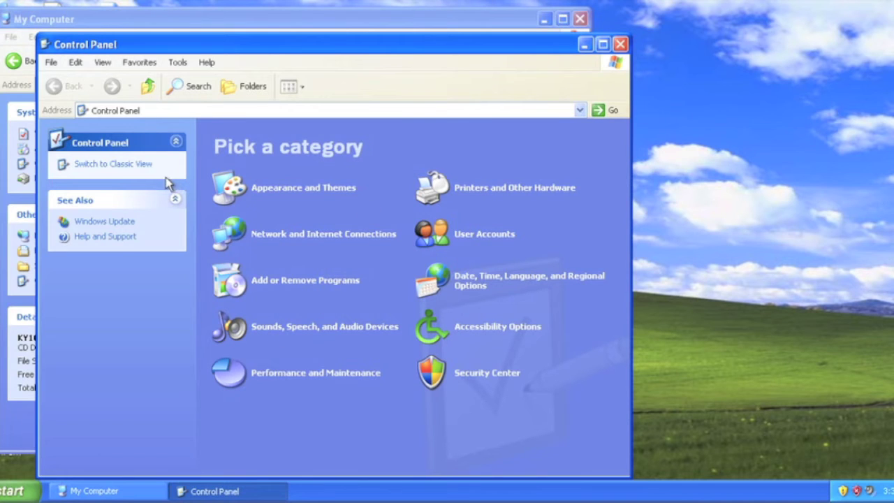
{"action": "left_click", "coordinate": [142, 167]}
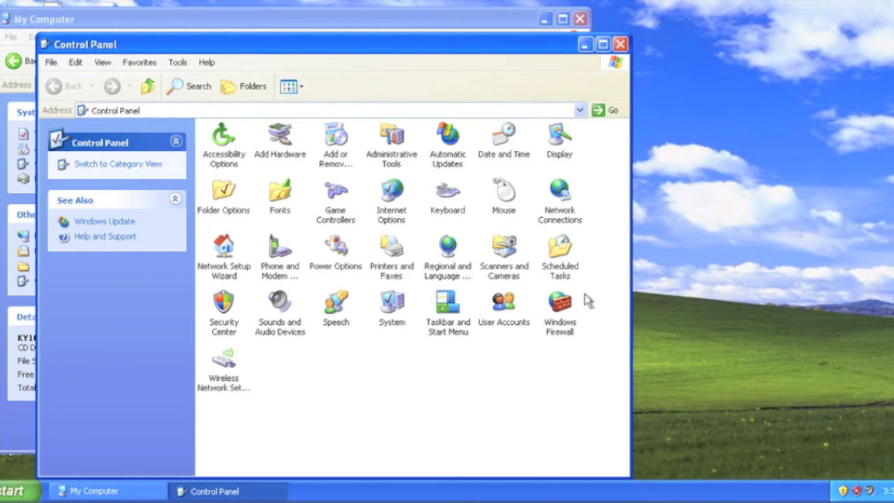
In Windows Firewall's Exceptions tab, bring up the Add a Program dialog.
{"action": "double_click", "coordinate": [561, 306]}
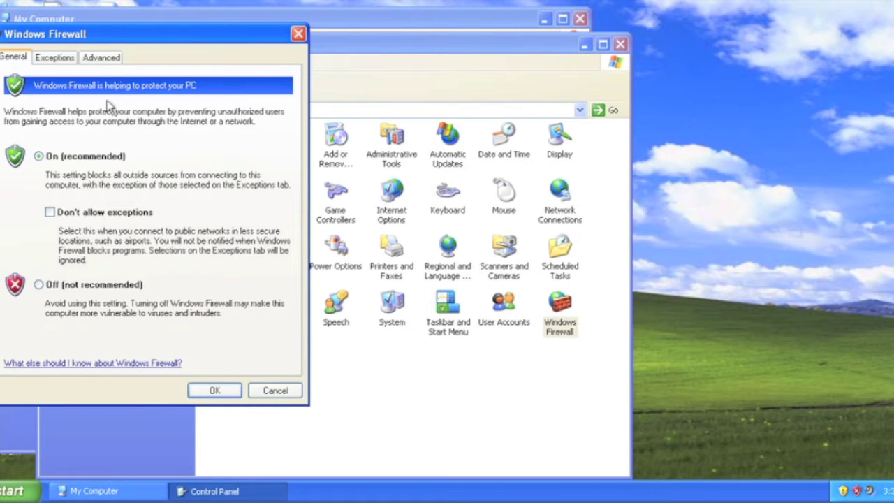
{"action": "left_click_drag", "start_coordinate": [145, 38], "coordinate": [408, 39]}
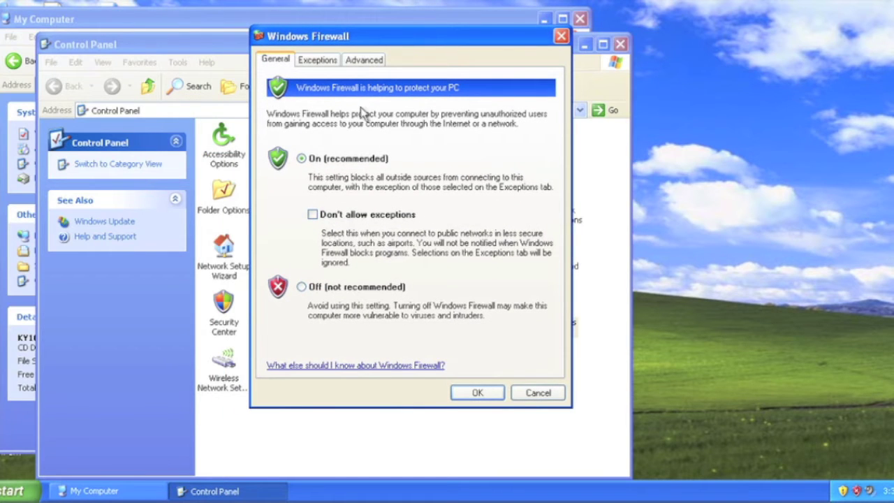
{"action": "left_click", "coordinate": [320, 63]}
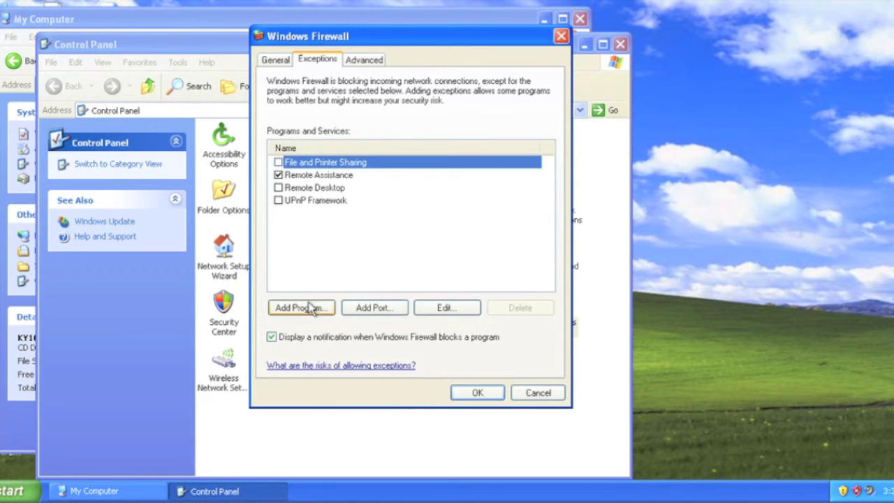
{"action": "left_click", "coordinate": [306, 308]}
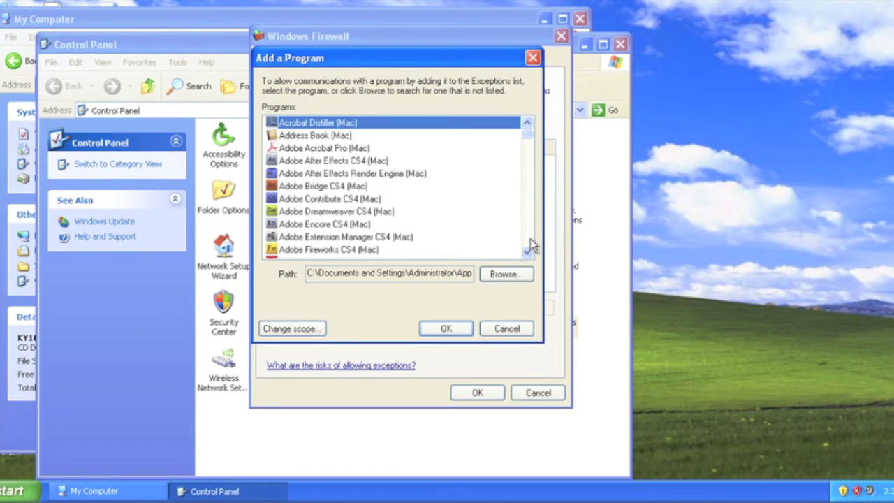
Browse to the KY1CD program on the KY1CD (D:) drive and add it as a firewall exception.
{"action": "left_click", "coordinate": [506, 274]}
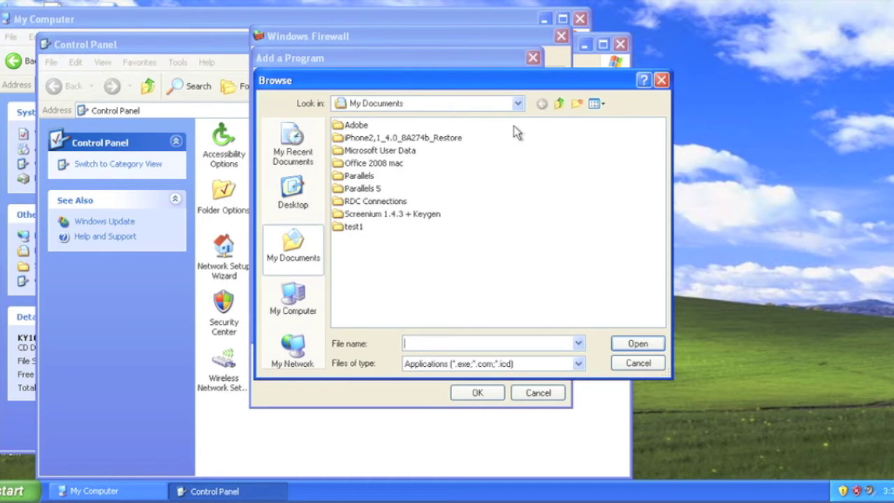
{"action": "left_click", "coordinate": [517, 105]}
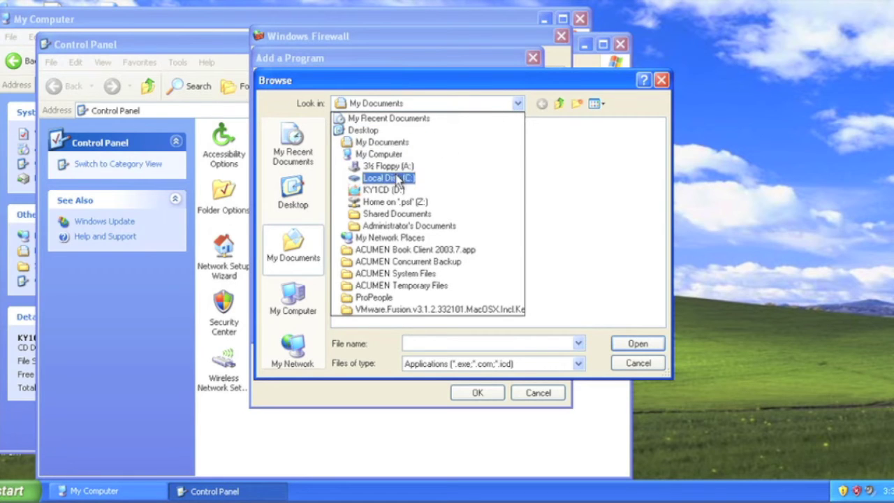
{"action": "left_click", "coordinate": [383, 190]}
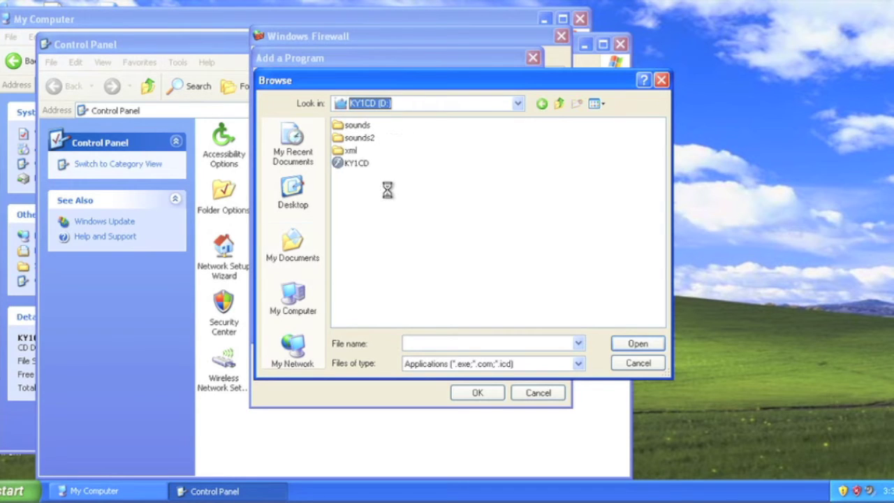
{"action": "double_click", "coordinate": [356, 164]}
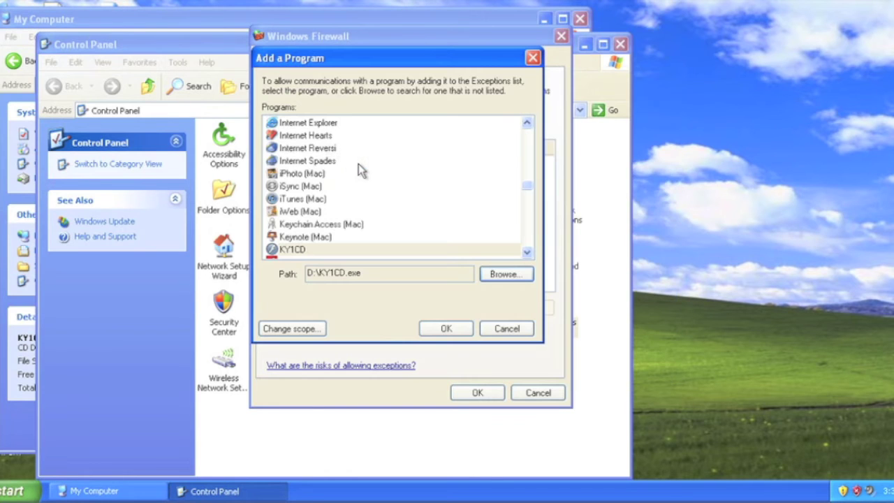
{"action": "left_click", "coordinate": [442, 326]}
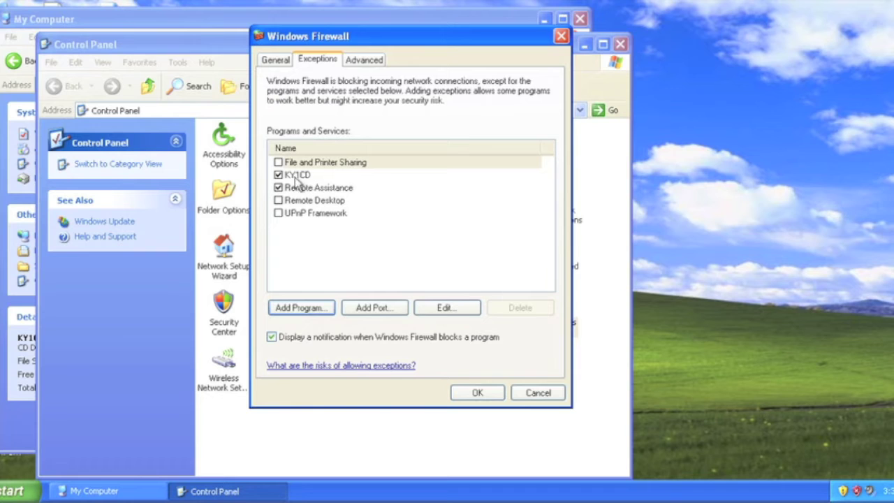
{"action": "left_click", "coordinate": [477, 394]}
Close the Control Panel and run Kol Yisrael 1 from the KY1CD (D:) drive.
{"action": "key", "text": "alt+F4"}
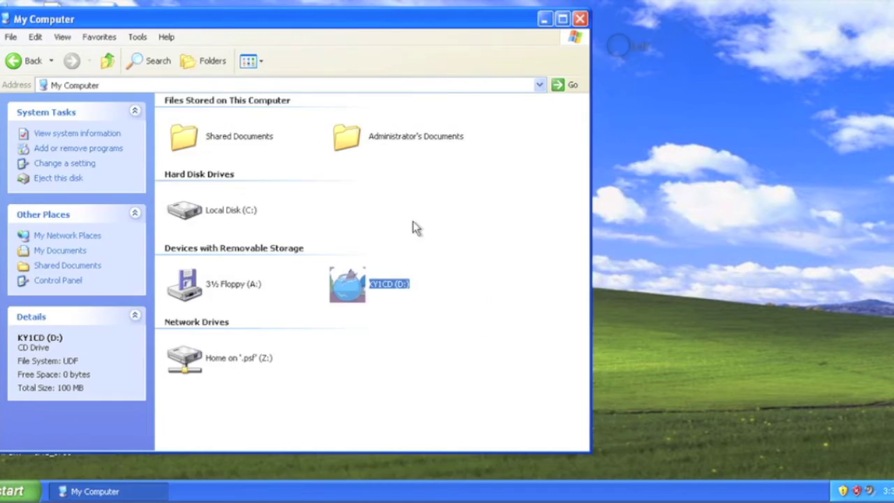
{"action": "double_click", "coordinate": [356, 286]}
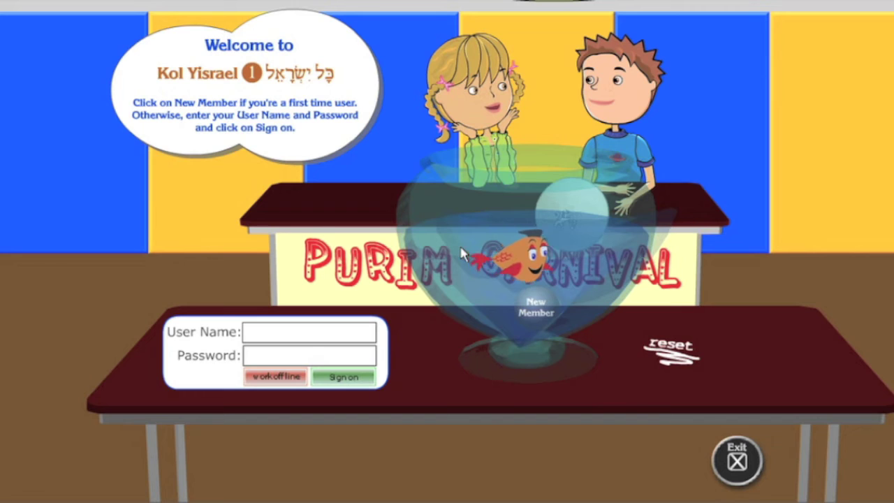
Start a New Member registration and submit the disc's serial number.
{"action": "left_click", "coordinate": [526, 320]}
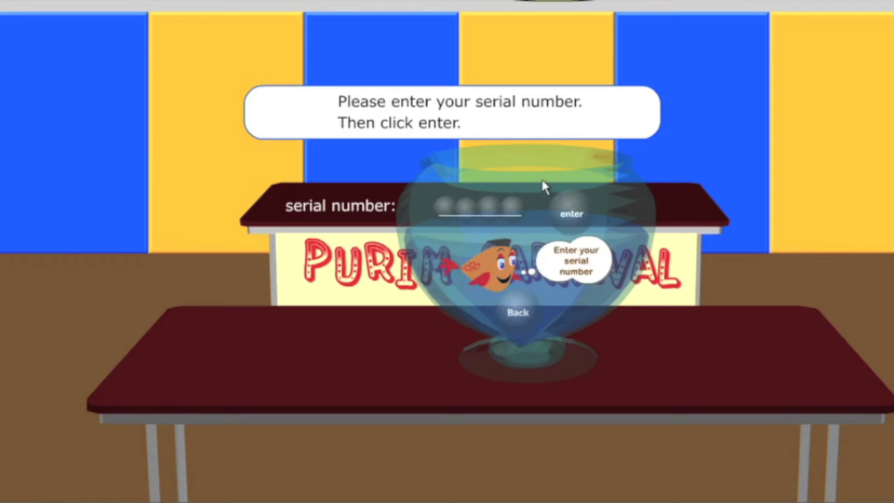
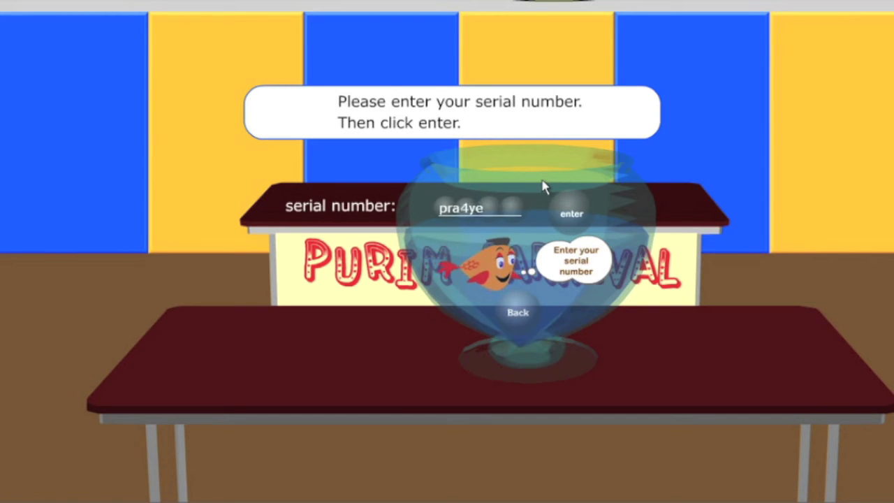
{"action": "left_click", "coordinate": [567, 213]}
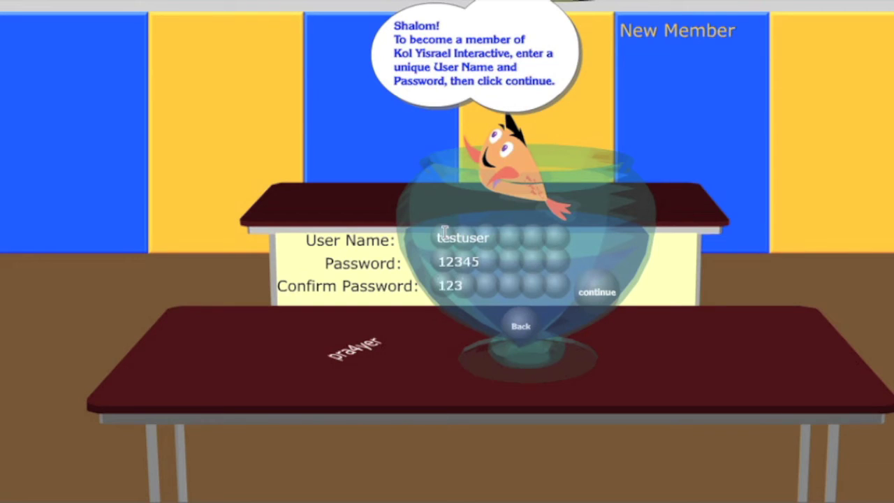
After the first user name is rejected as taken, register as TestUser33 and continue to sign-on.
{"action": "left_click", "coordinate": [597, 292]}
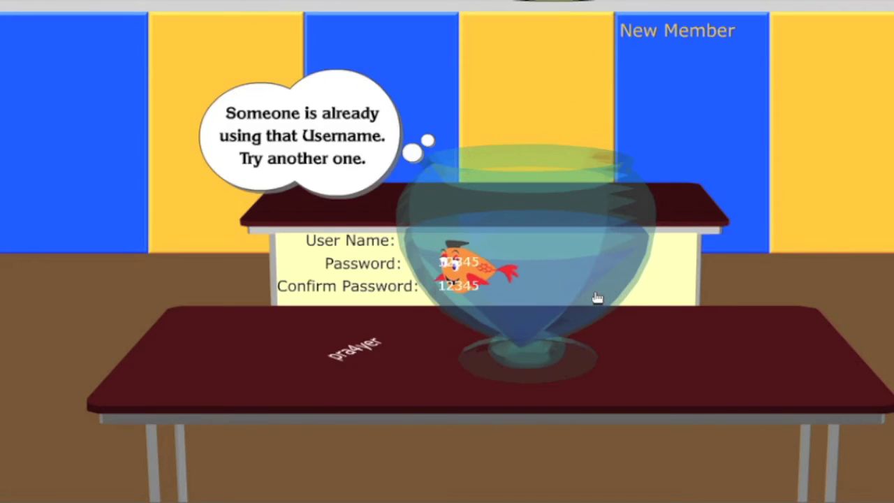
{"action": "left_click", "coordinate": [447, 235]}
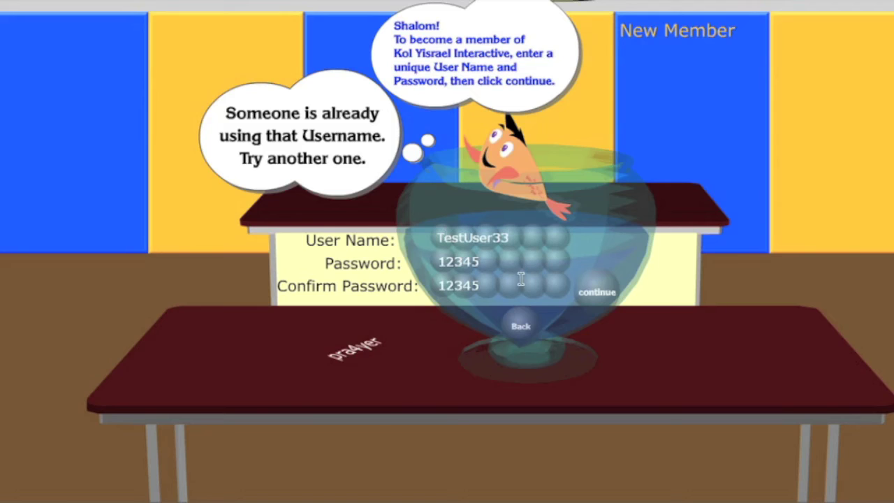
{"action": "left_click", "coordinate": [595, 294]}
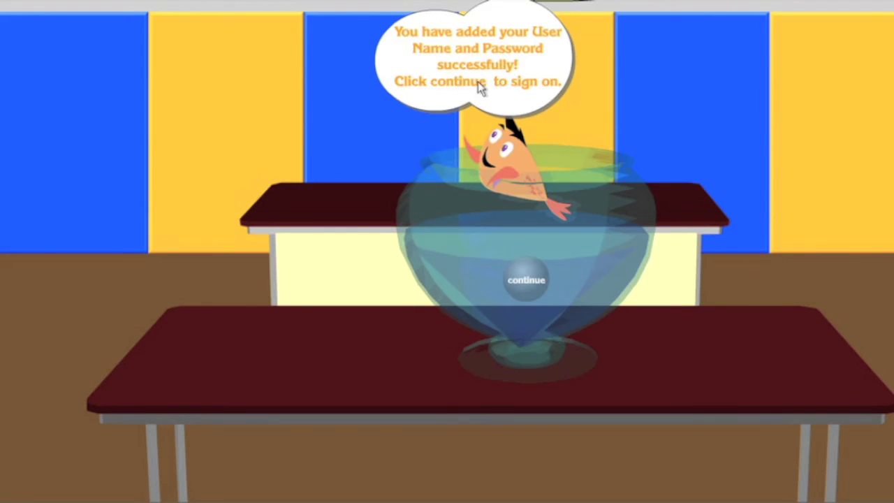
{"action": "left_click", "coordinate": [527, 282]}
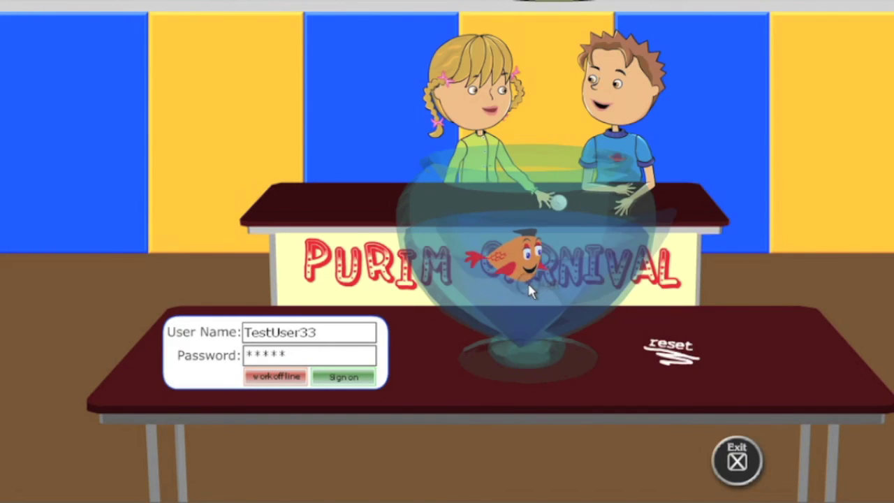
Sign on as the new member and sync their home online from the floor-plan screen.
{"action": "left_click", "coordinate": [344, 377]}
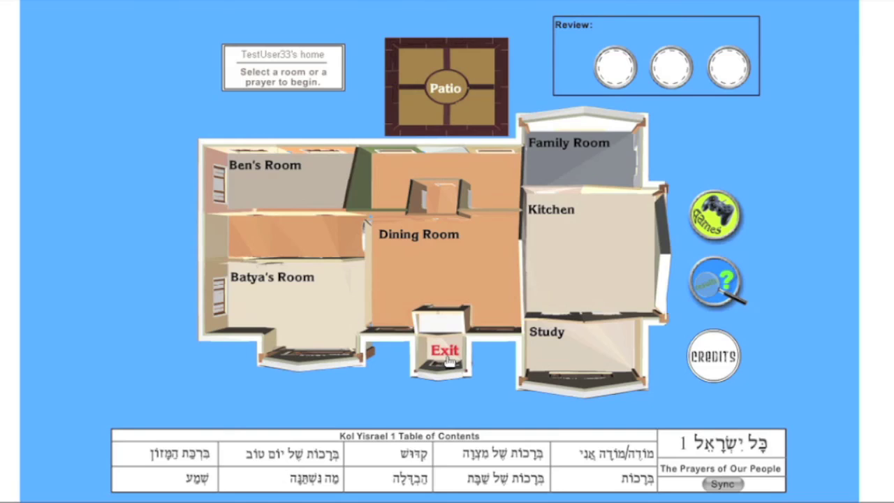
{"action": "left_click", "coordinate": [724, 487]}
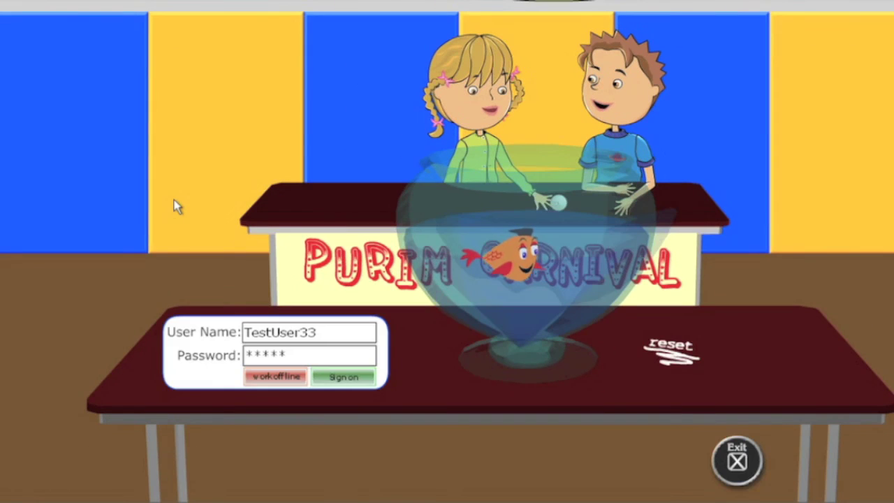
Sign on with another existing user's name and password to show their fully completed home map.
{"action": "left_click_drag", "start_coordinate": [333, 326], "coordinate": [192, 325]}
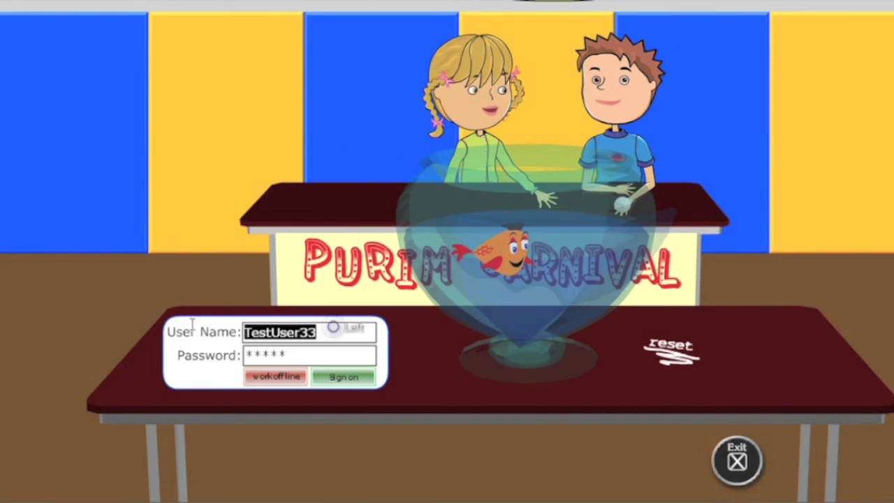
{"action": "type", "text": "Jeremy"}
{"action": "key", "text": "Tab"}
{"action": "type", "text": "*****"}
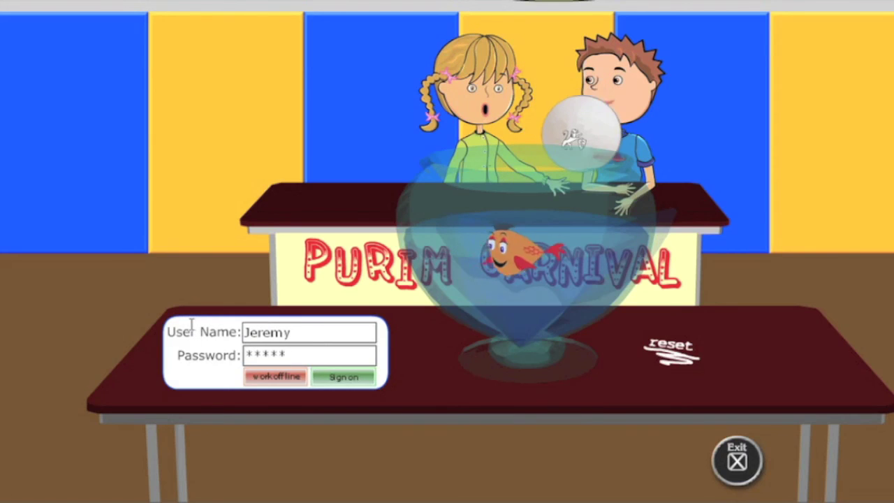
{"action": "type", "text": "*"}
{"action": "left_click", "coordinate": [335, 377]}
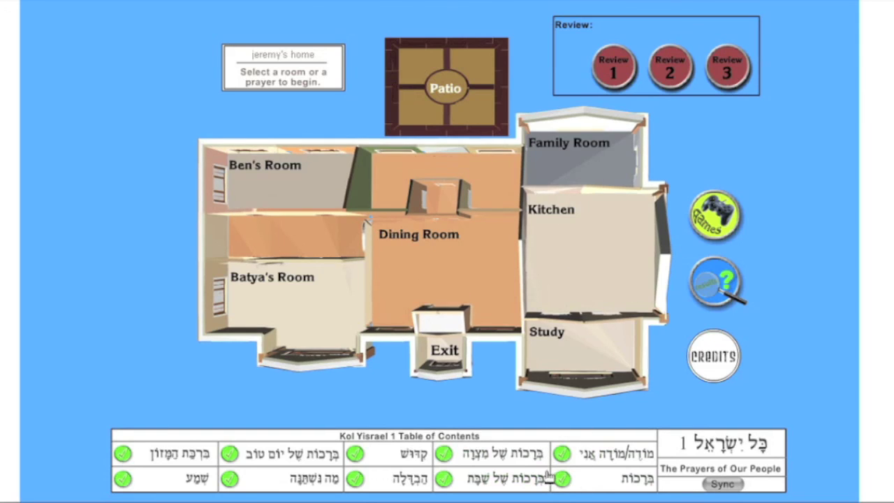
{"action": "mouse_move", "coordinate": [466, 471]}
{"action": "mouse_move", "coordinate": [244, 474]}
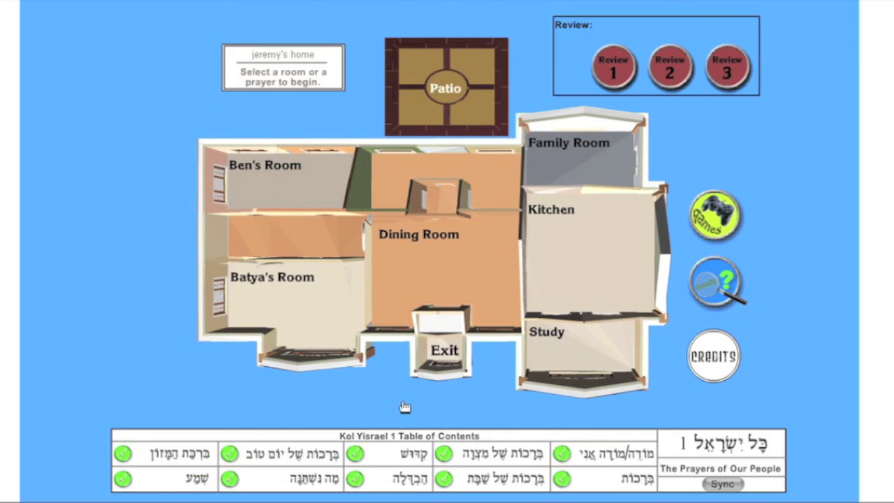